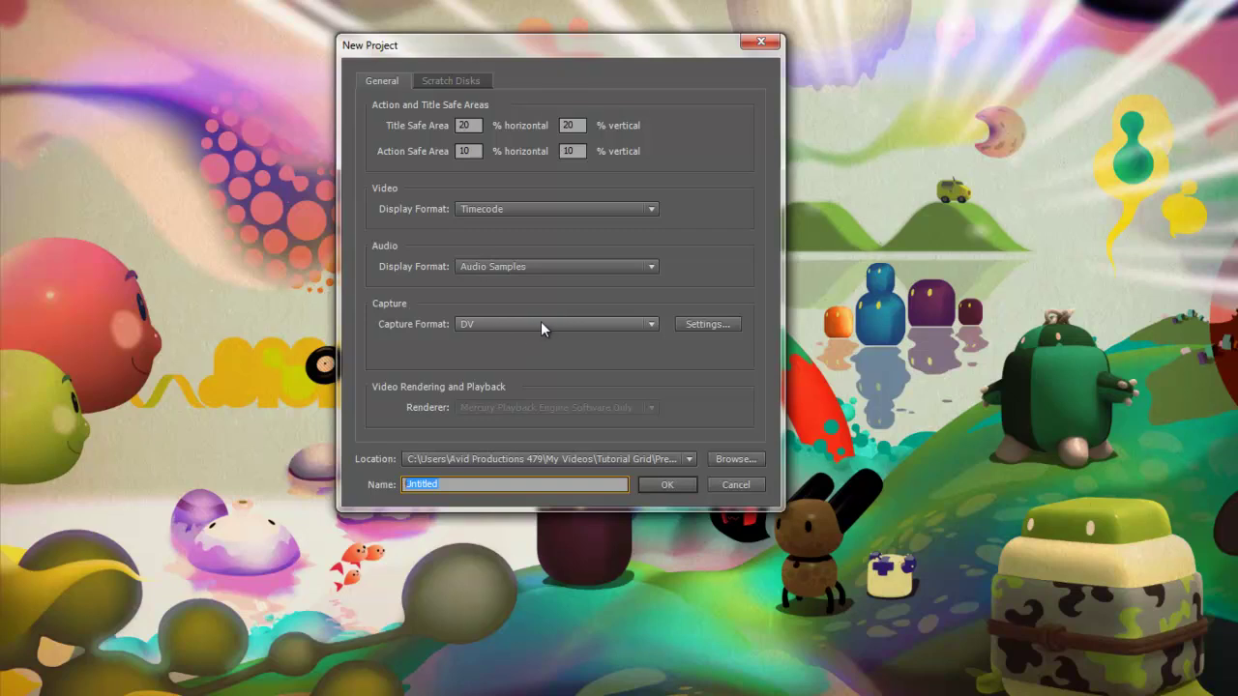
Create a new project named 'Capturing' with HDV capture format, replacing the existing project.
{"action": "left_click", "coordinate": [542, 323]}
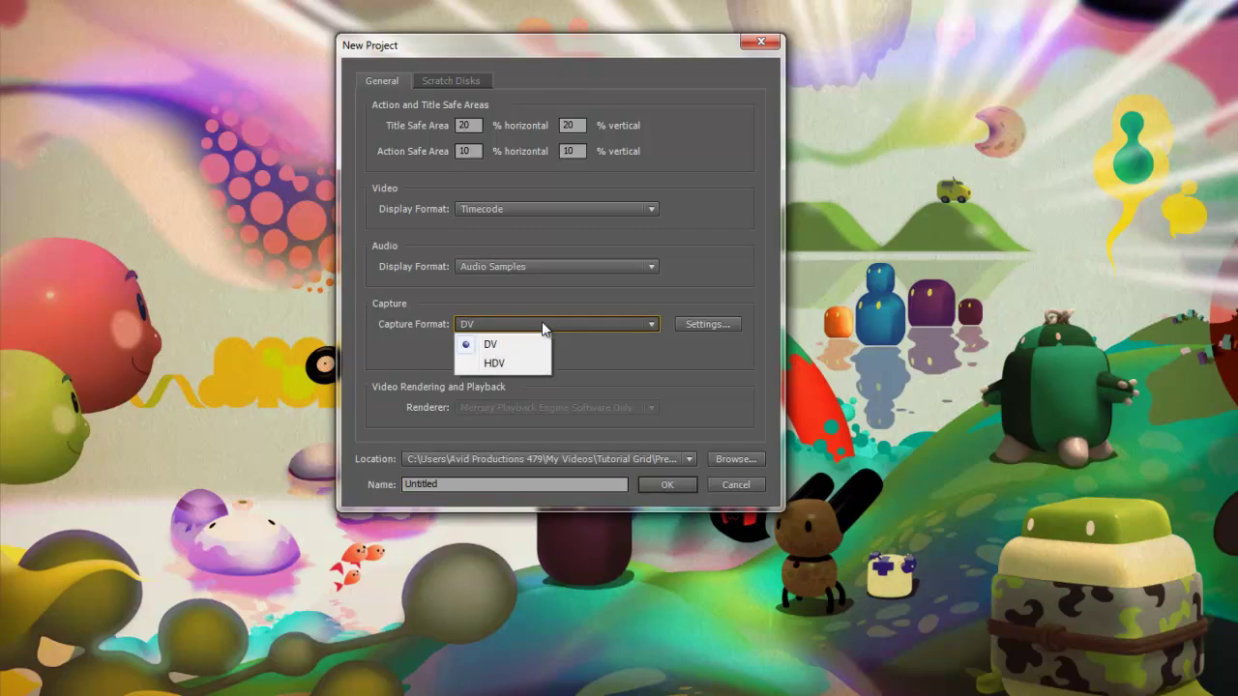
{"action": "left_click", "coordinate": [502, 365]}
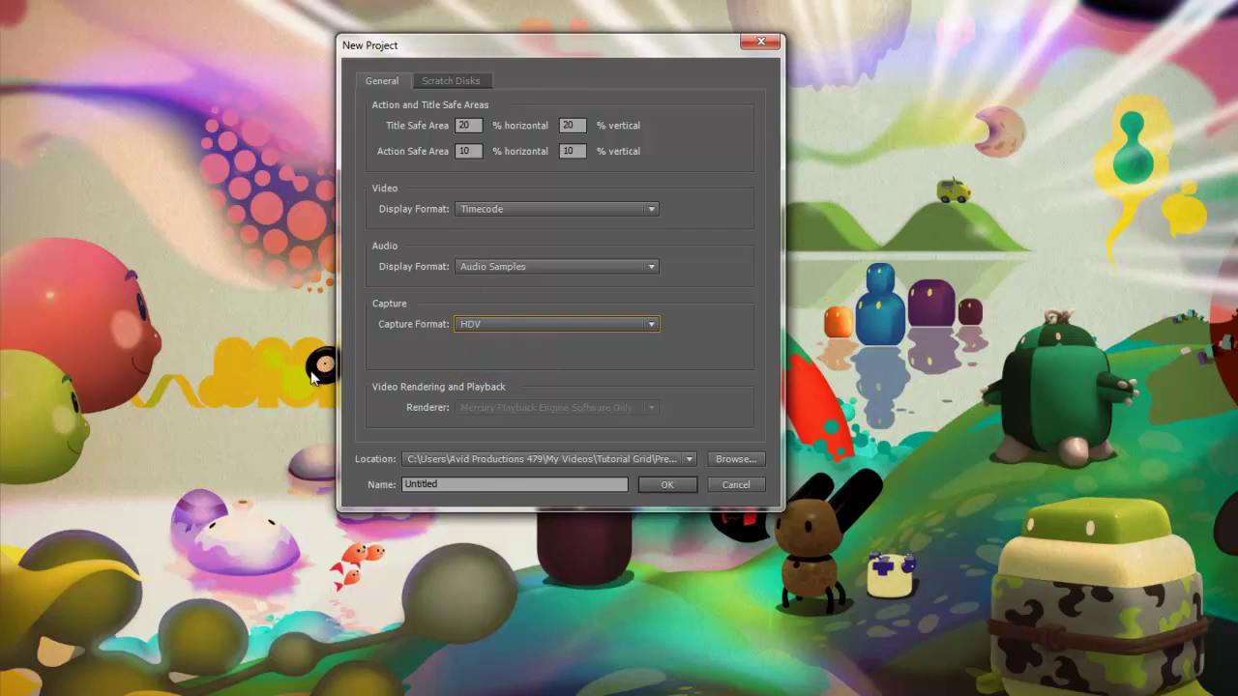
{"action": "double_click", "coordinate": [445, 483]}
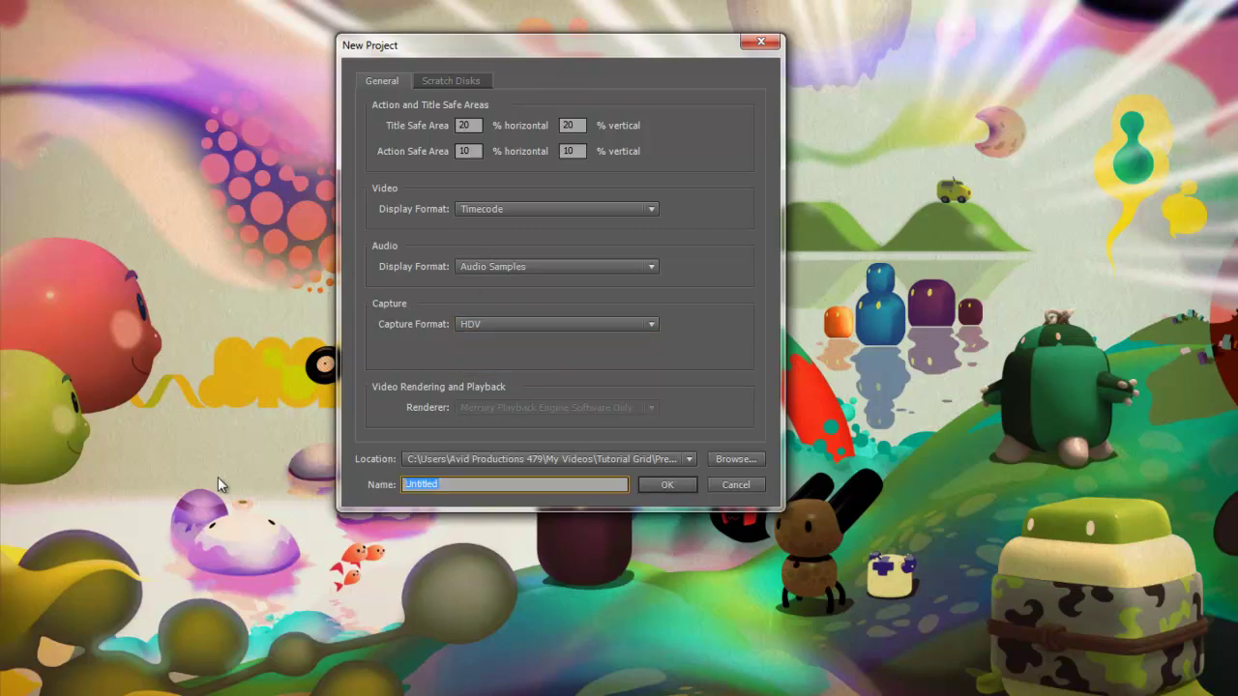
{"action": "type", "text": "Capturing"}
{"action": "left_click", "coordinate": [674, 484]}
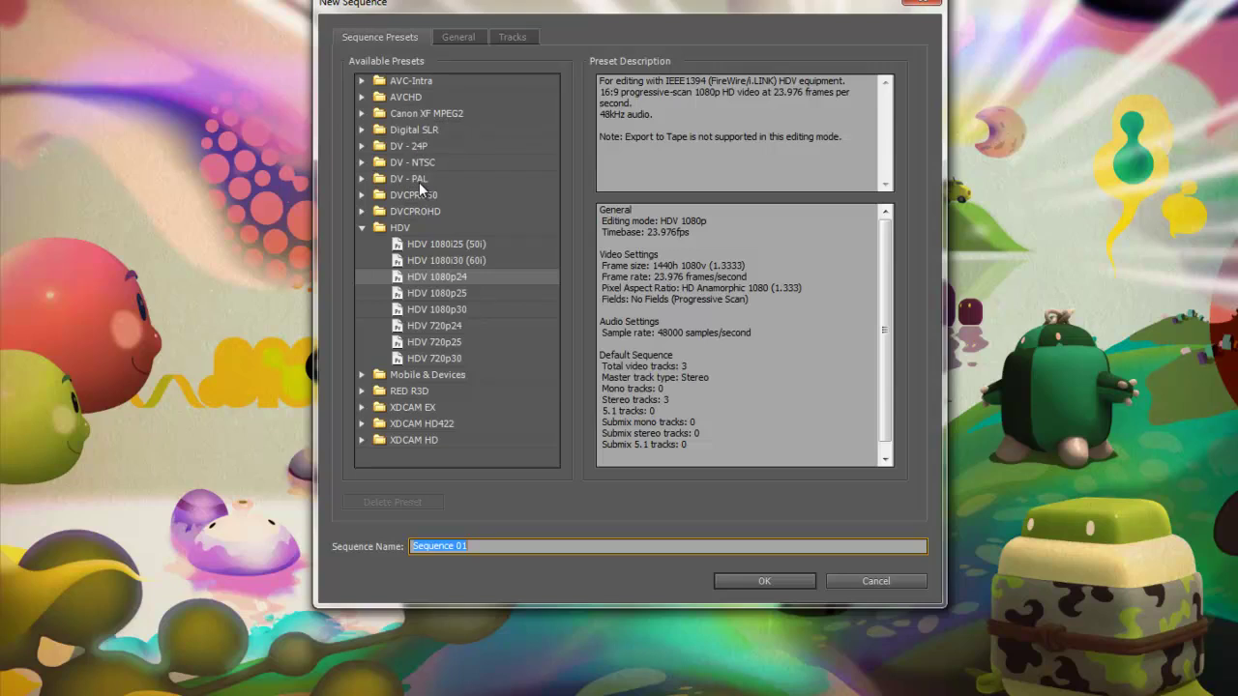
Expand the DV - 24P, DV - NTSC and DV - PAL preset folders, then collapse DV - PAL.
{"action": "left_click", "coordinate": [361, 146]}
{"action": "left_click", "coordinate": [362, 227]}
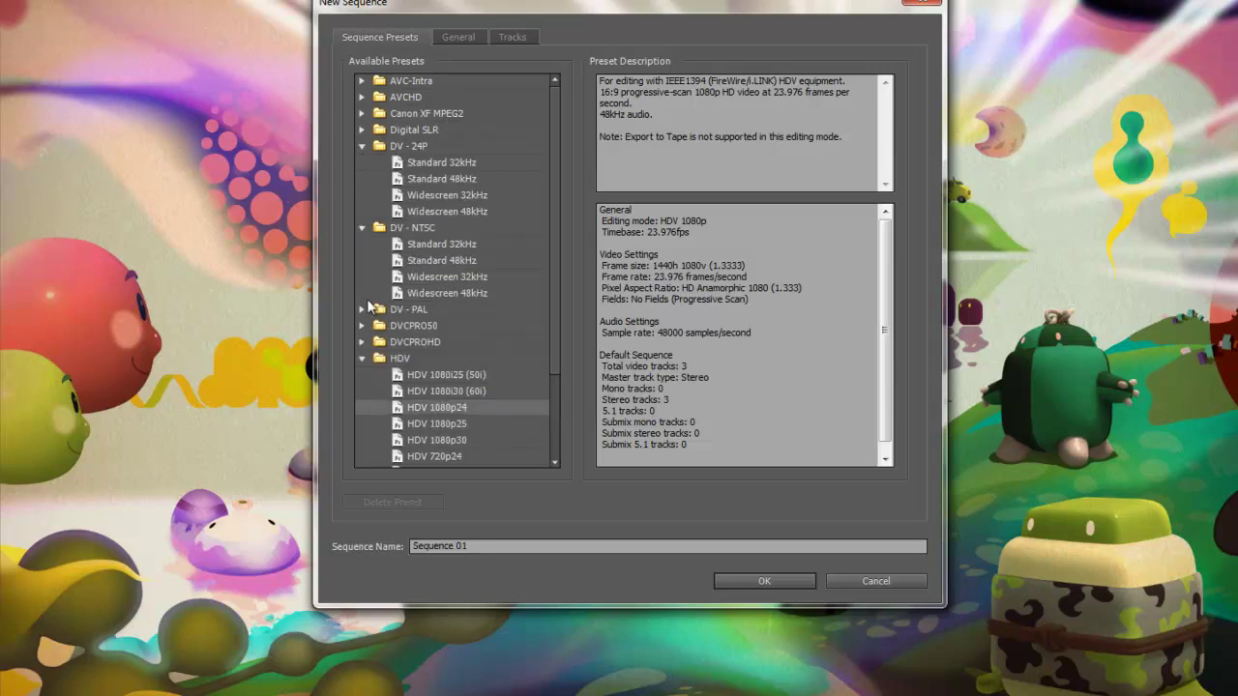
{"action": "left_click", "coordinate": [364, 308]}
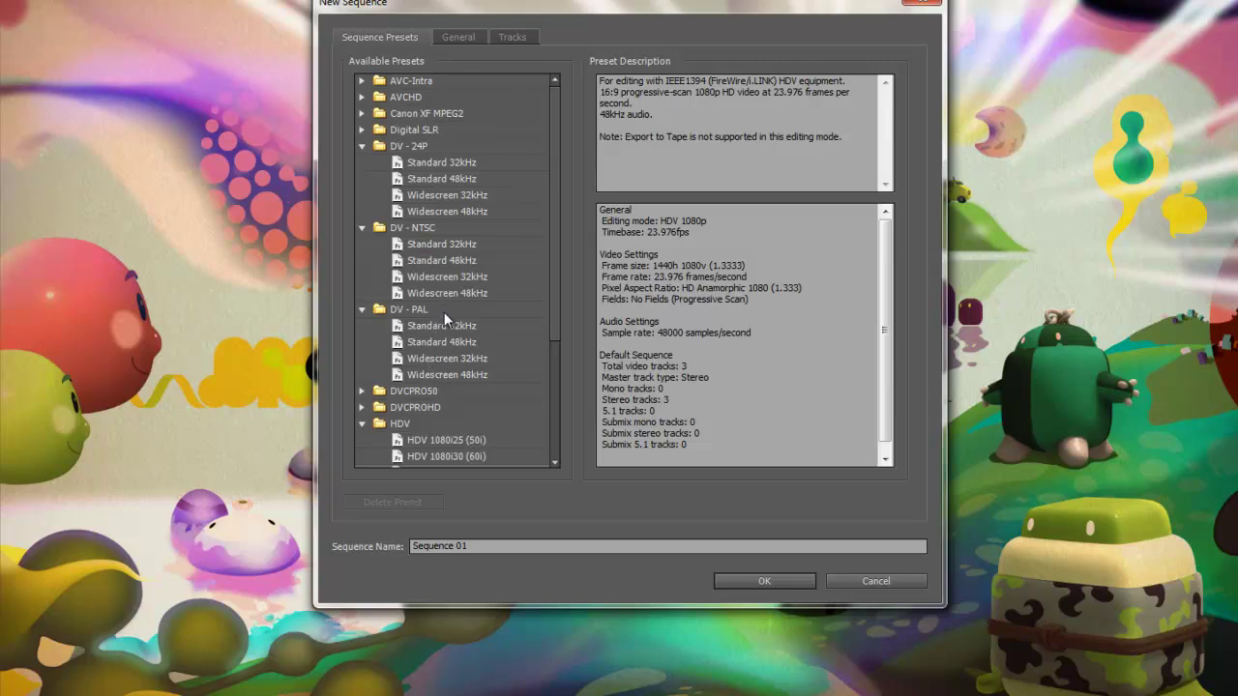
{"action": "left_click", "coordinate": [361, 308]}
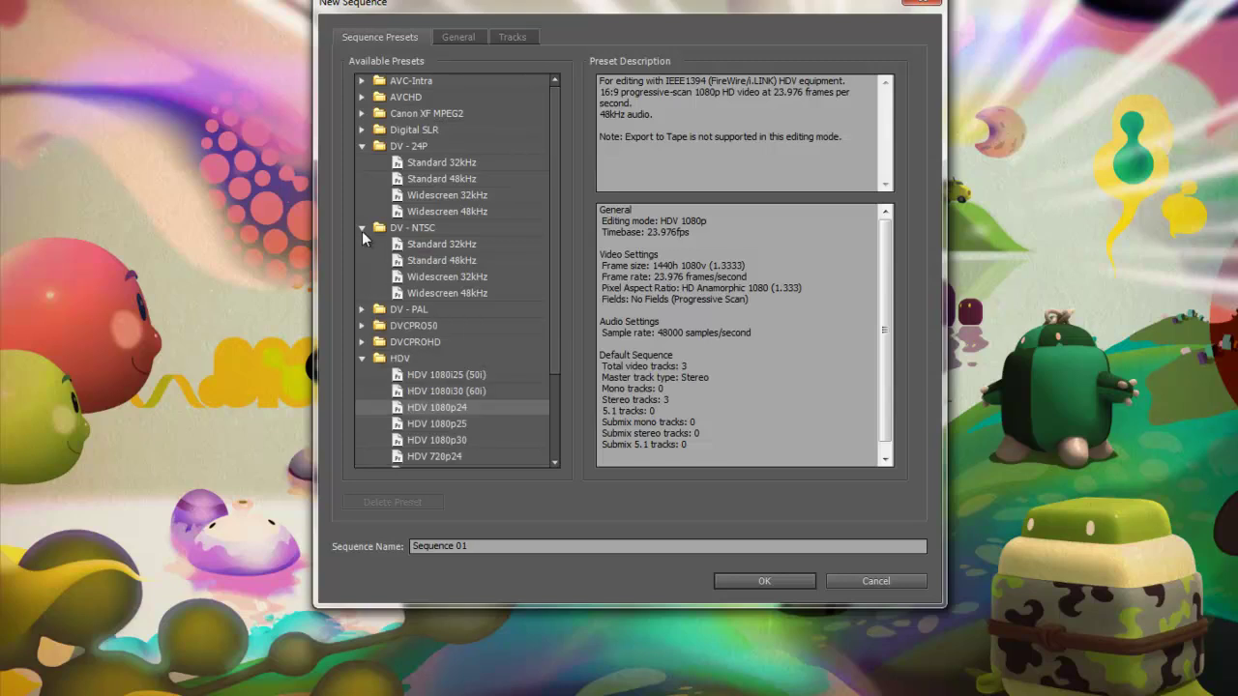
Collapse the DV folders and create the HDV 1080p24 sequence, naming it 'Capturing'.
{"action": "left_click", "coordinate": [362, 228]}
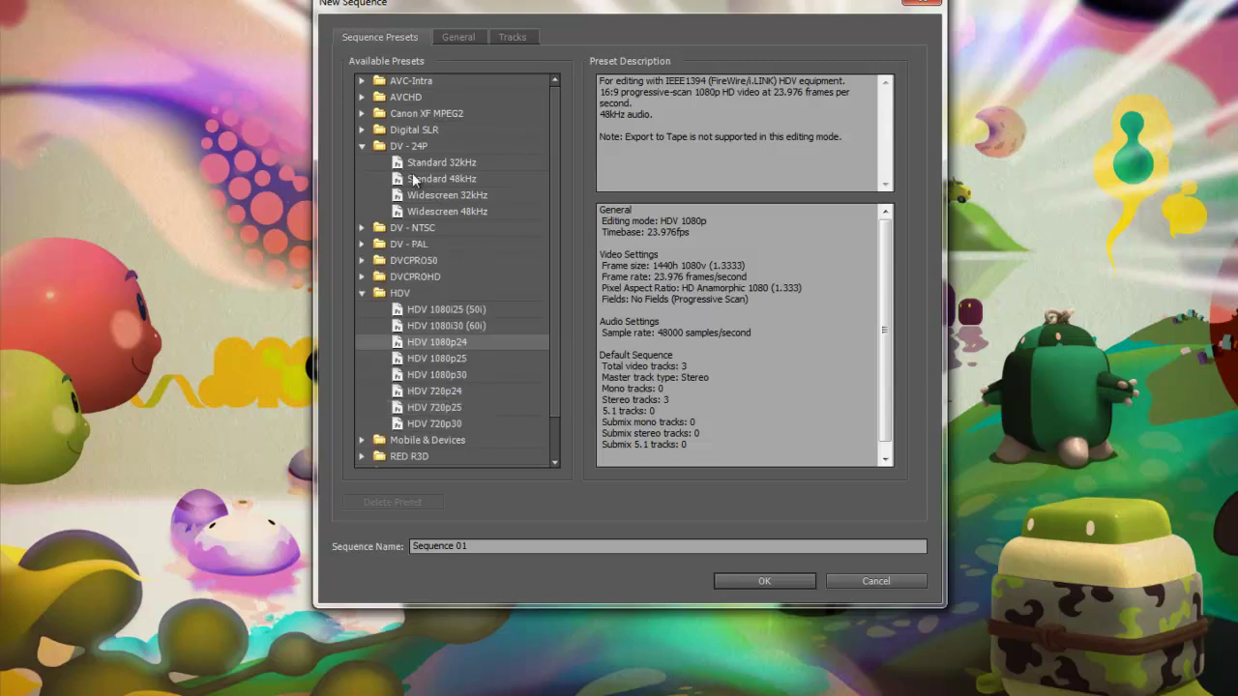
{"action": "left_click", "coordinate": [361, 146]}
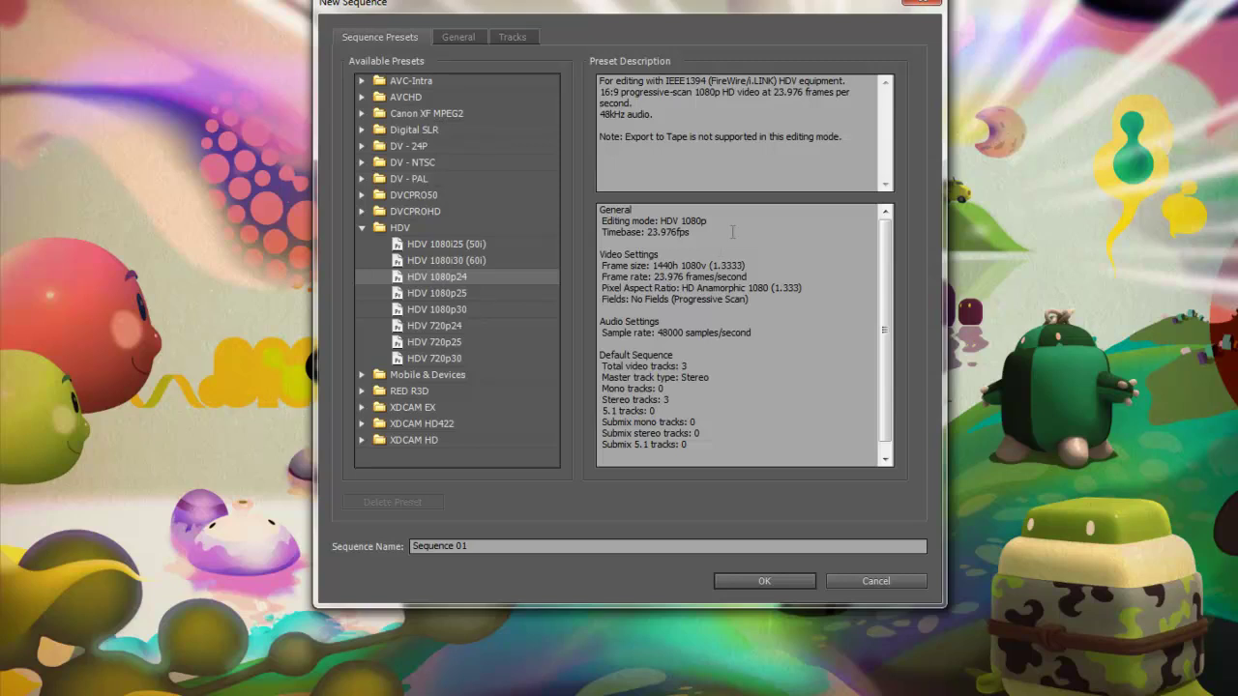
{"action": "left_click", "coordinate": [498, 544]}
{"action": "type", "text": "Capturing"}
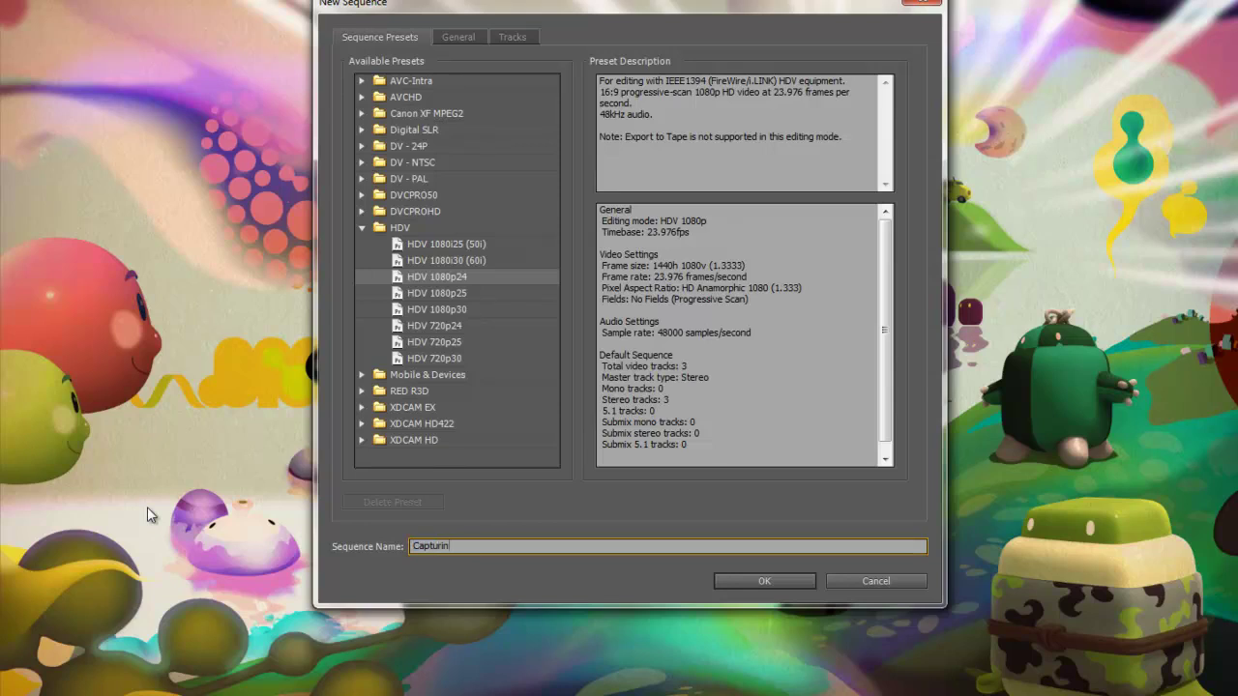
{"action": "left_click", "coordinate": [745, 582]}
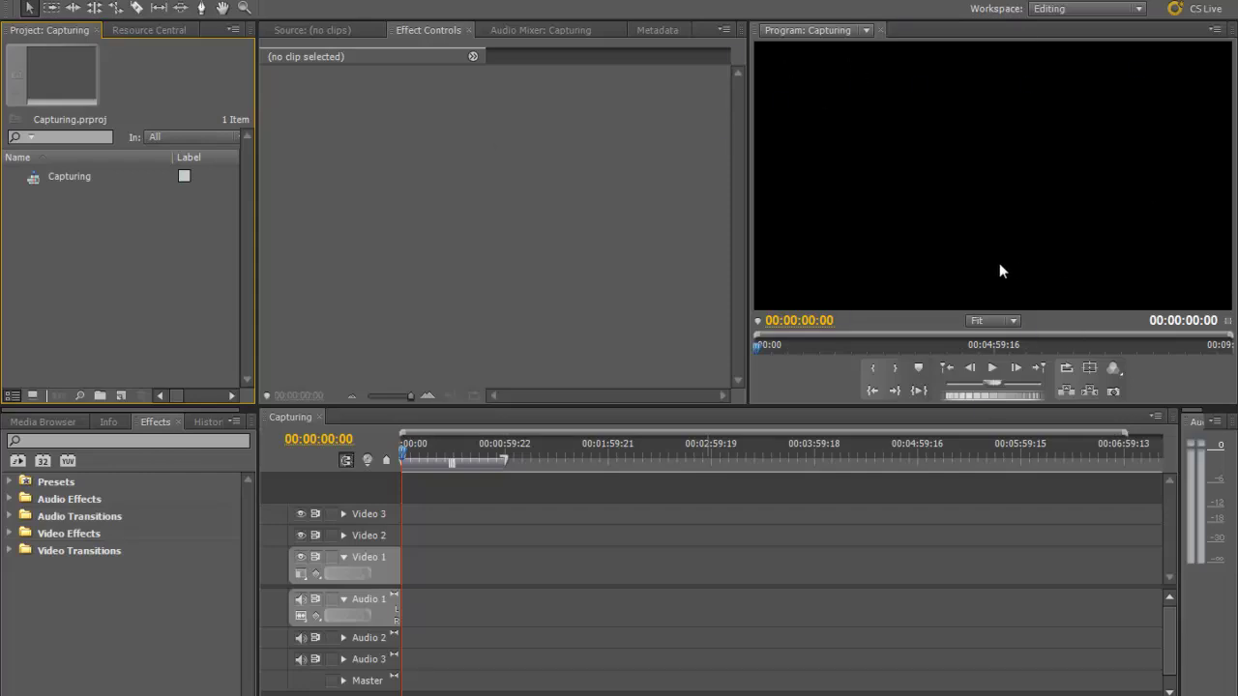
Open the File menu once the editing workspace has loaded.
{"action": "left_click", "coordinate": [16, 3]}
Open the Capture window and confirm HDV as the capture format in Capture Settings.
{"action": "left_click", "coordinate": [60, 214]}
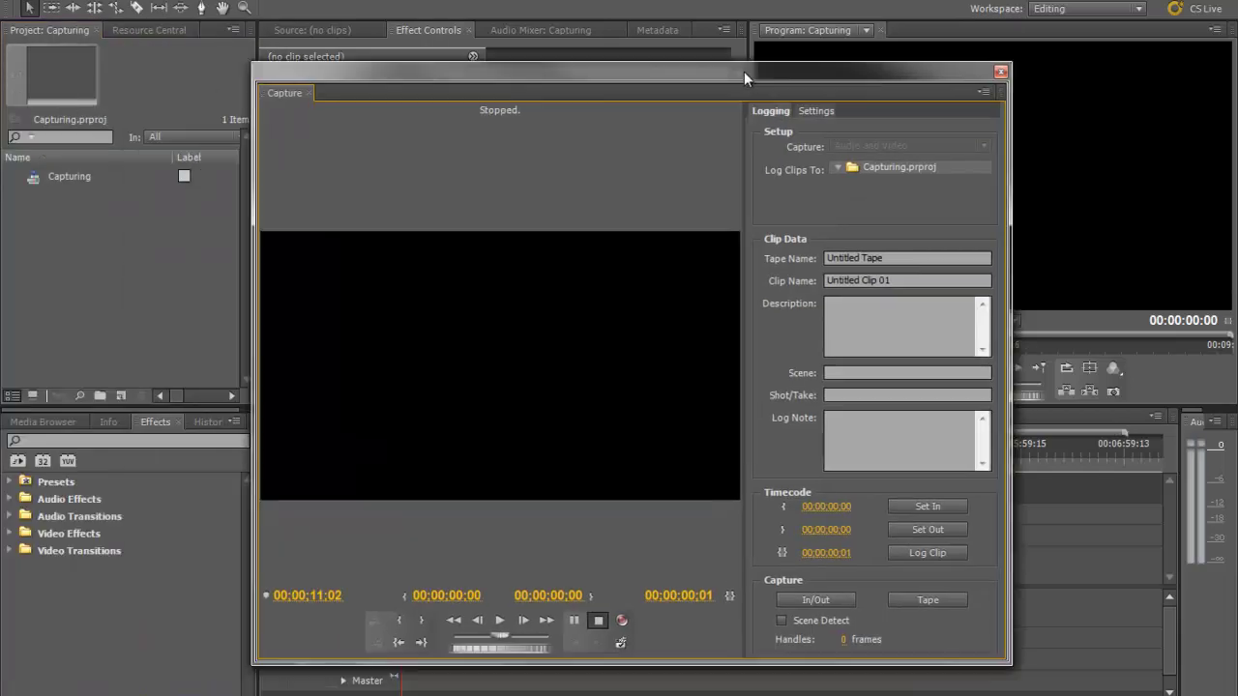
{"action": "left_click_drag", "start_coordinate": [744, 71], "coordinate": [585, 38]}
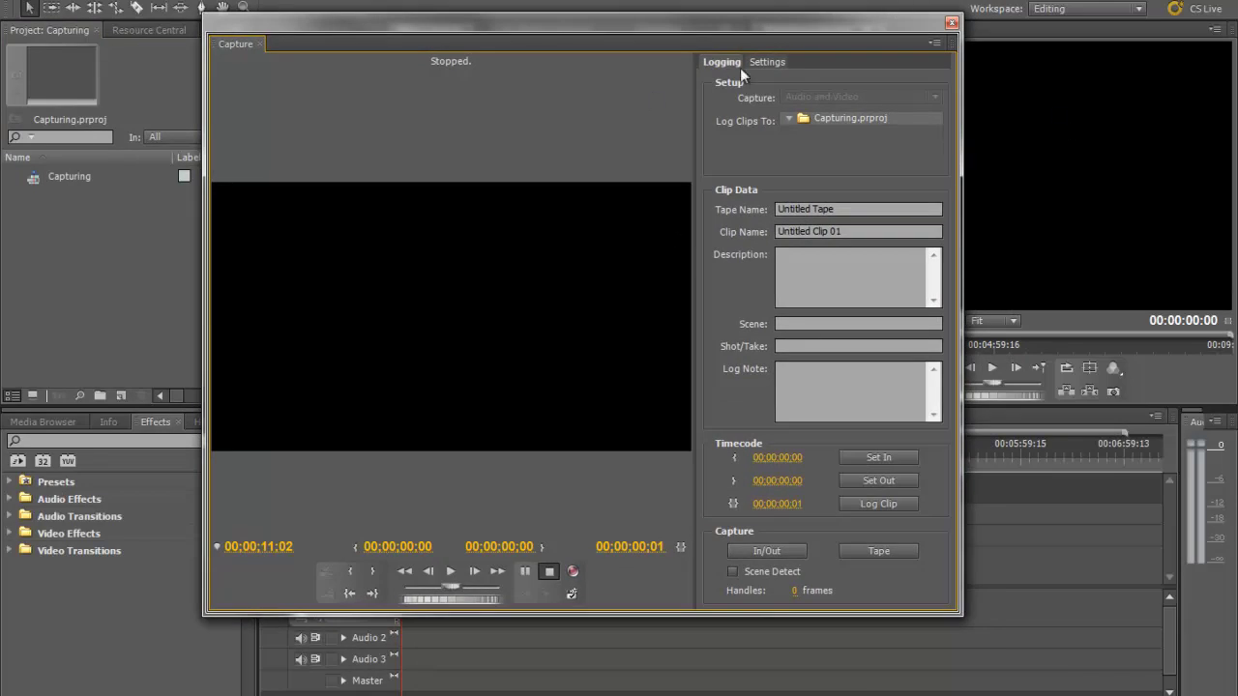
{"action": "left_click", "coordinate": [773, 62]}
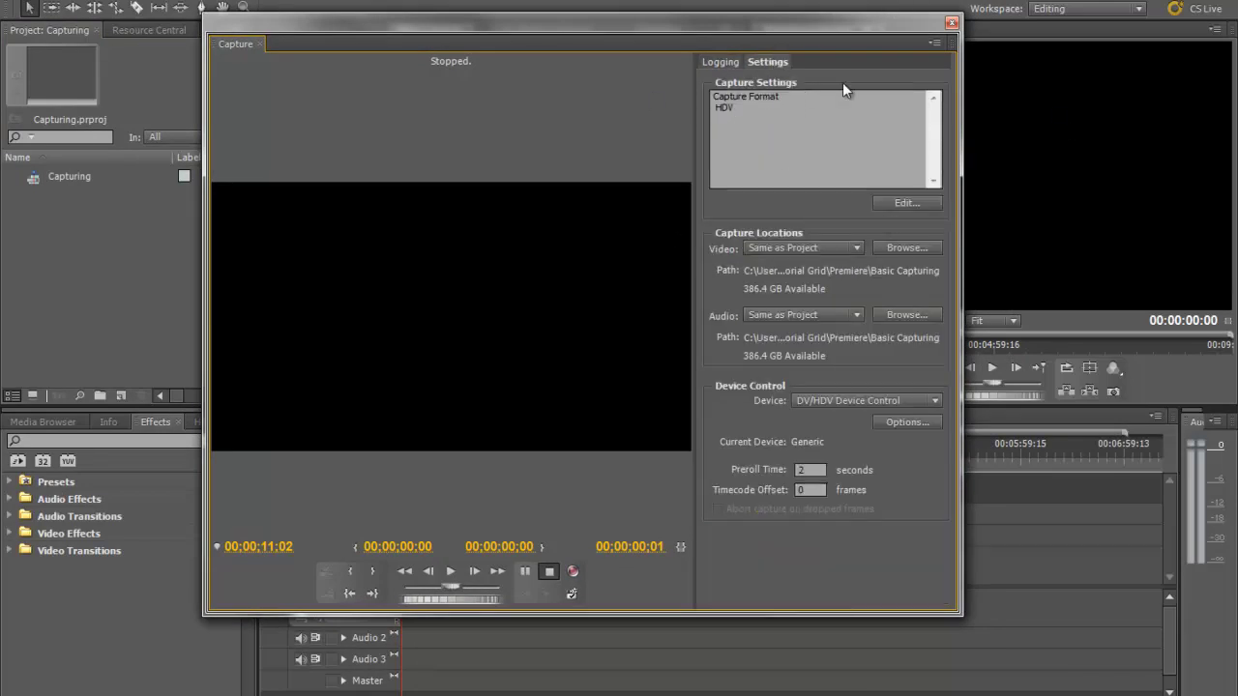
{"action": "left_click", "coordinate": [908, 204]}
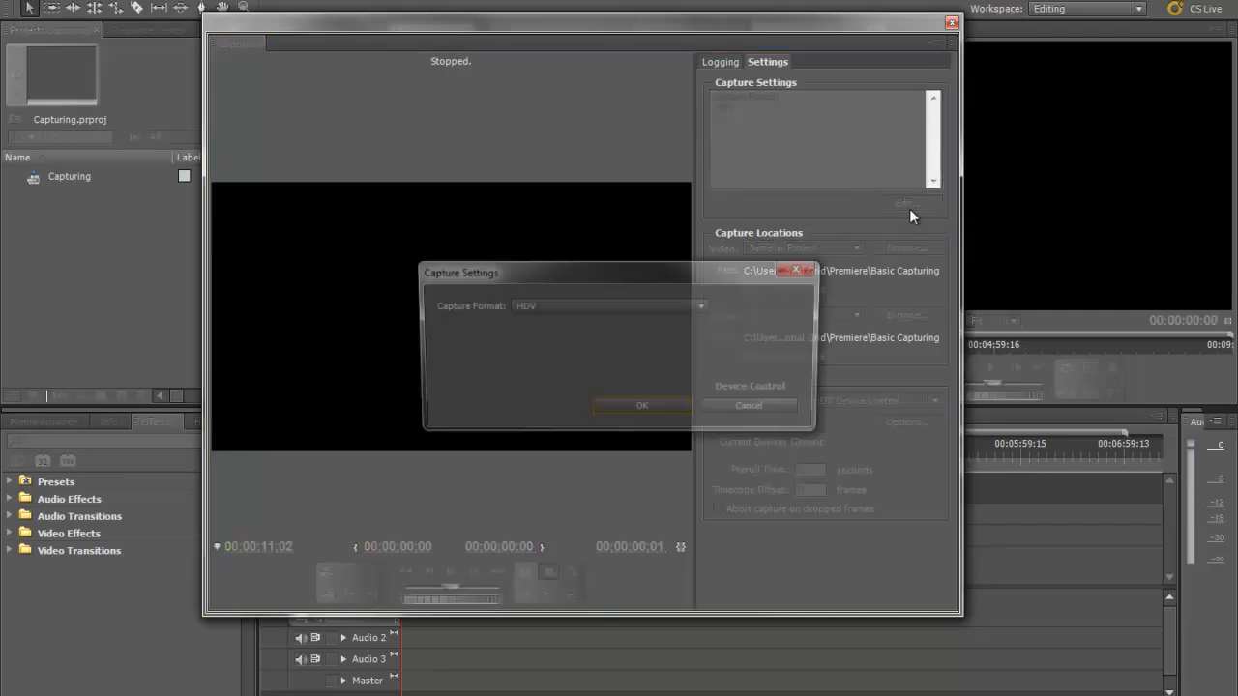
{"action": "left_click", "coordinate": [617, 305]}
{"action": "left_click", "coordinate": [548, 345]}
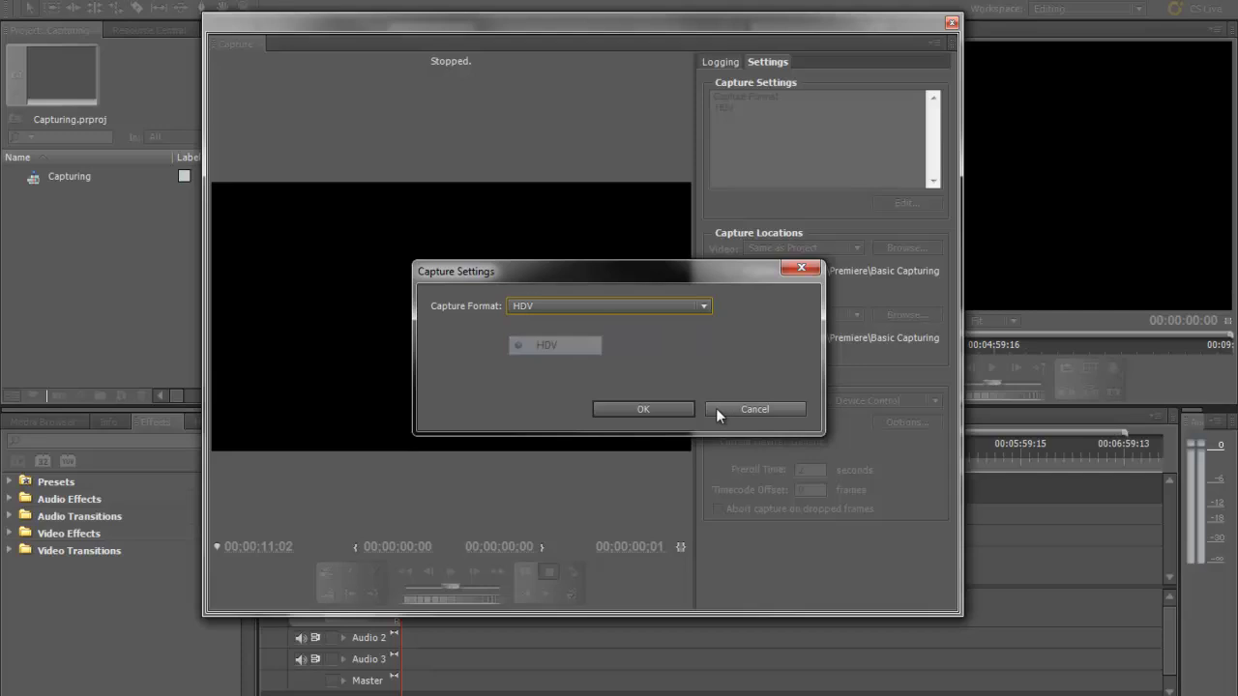
{"action": "left_click", "coordinate": [637, 405]}
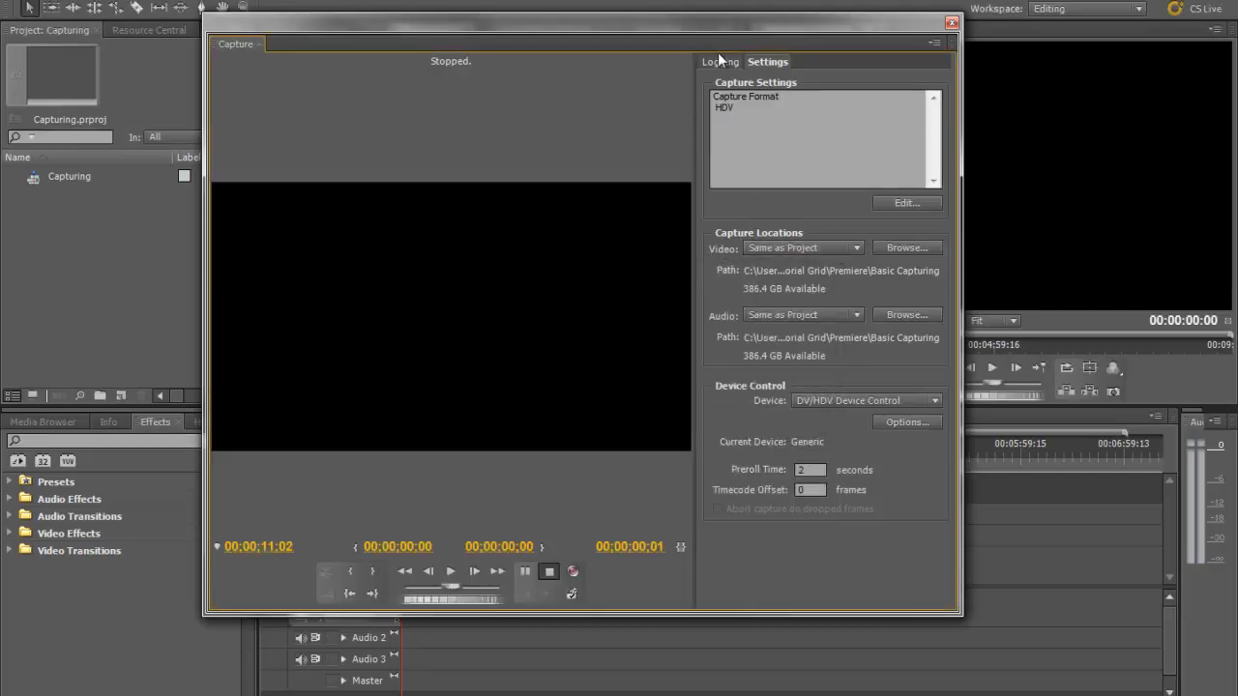
{"action": "left_click", "coordinate": [717, 60]}
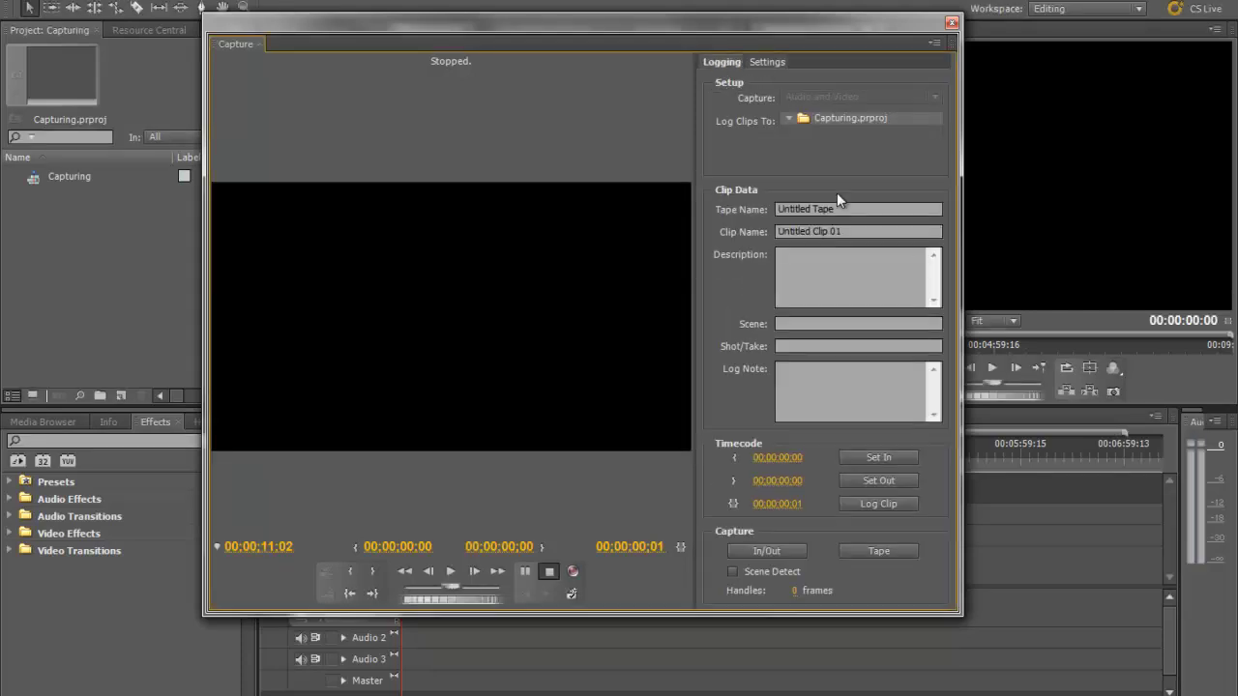
Set tape name 'Greenscreen' and clip name 'GS 1', and enable Scene Detect.
{"action": "key", "text": "Tab"}
{"action": "type", "text": "Greenscreen"}
{"action": "key", "text": "Tab"}
{"action": "type", "text": "GS 1"}
{"action": "left_click", "coordinate": [733, 571]}
Record the green-screen footage, capturing scene clips GS 1 01 through GS 1 05.
{"action": "left_click", "coordinate": [573, 572]}
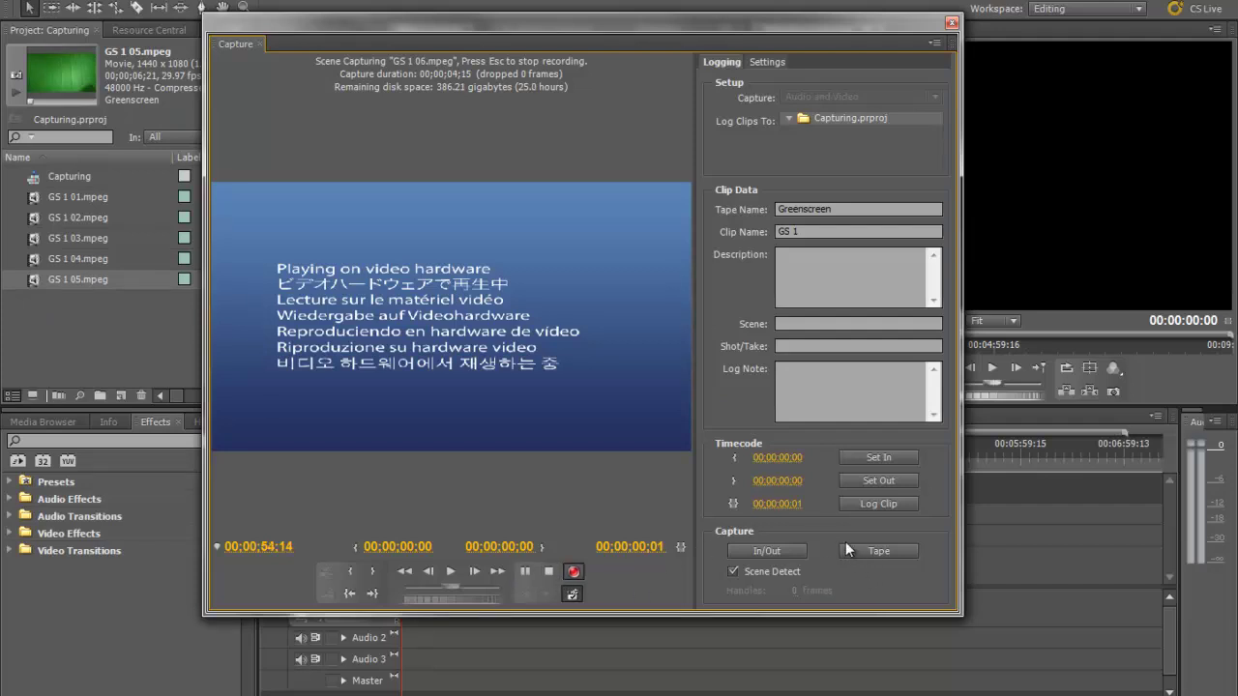
Stop capturing after GS 1 06, put all six GS 1 clips on Video 1, and play the sequence.
{"action": "key", "text": "Escape"}
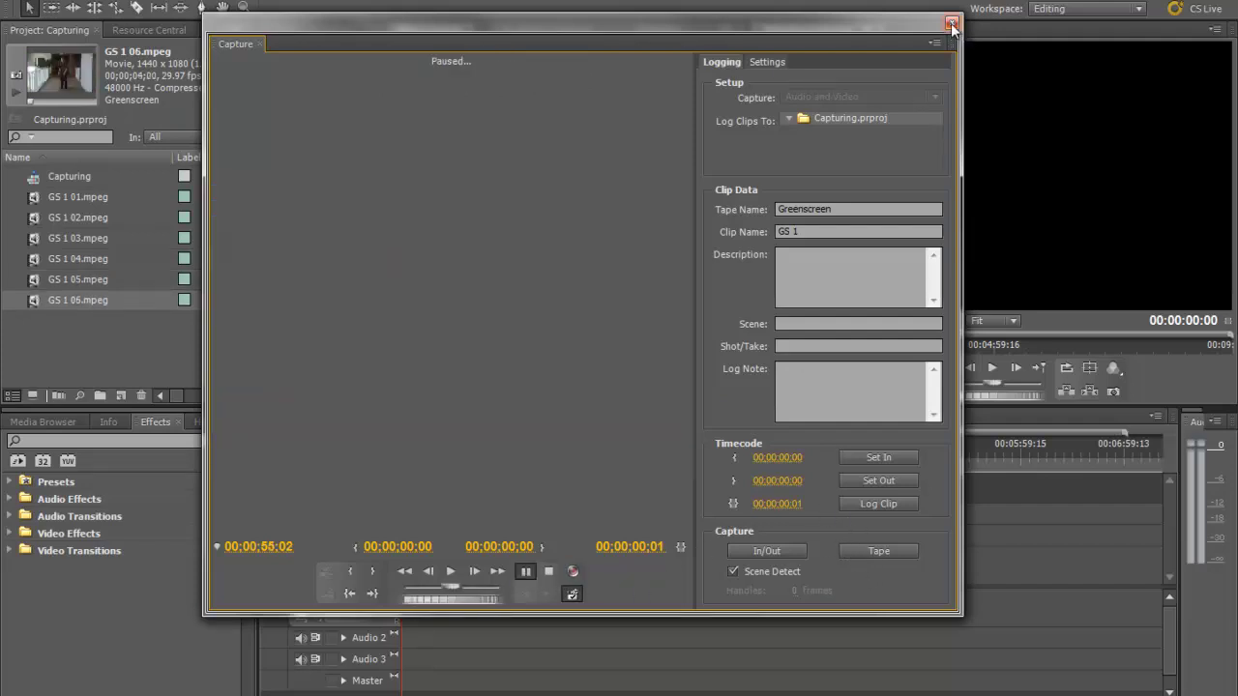
{"action": "left_click", "coordinate": [952, 22]}
{"action": "left_click", "coordinate": [118, 335]}
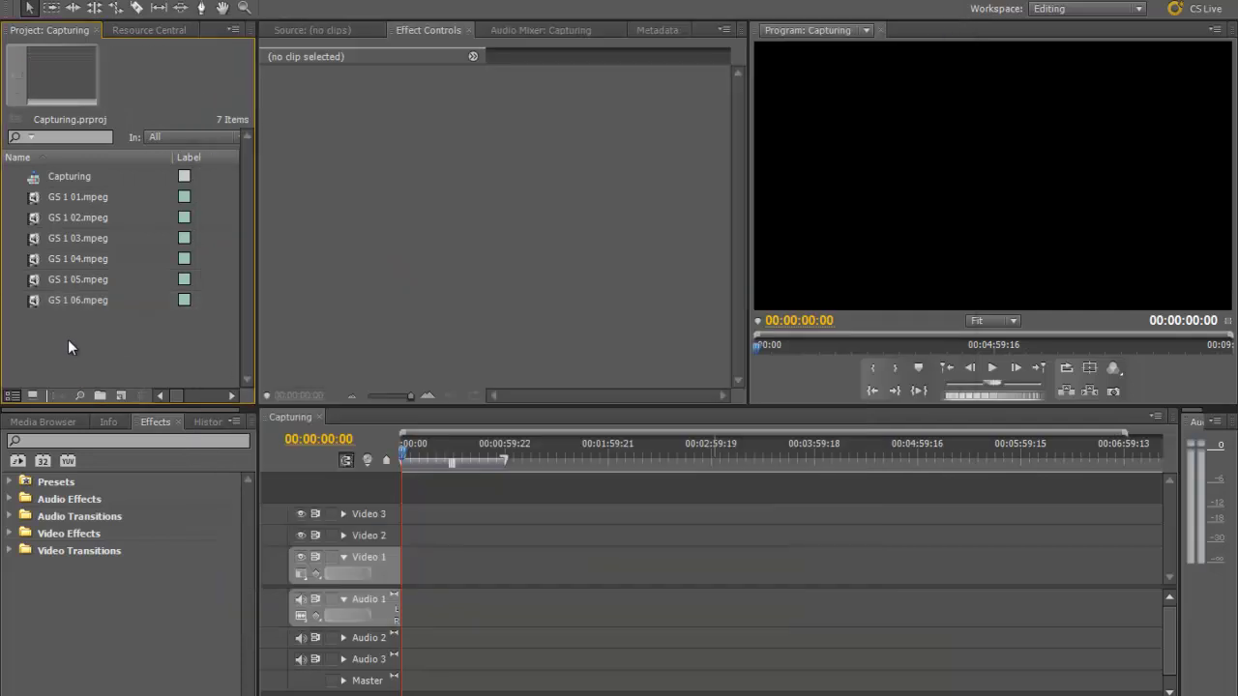
{"action": "left_click_drag", "start_coordinate": [68, 332], "coordinate": [472, 566]}
{"action": "left_click", "coordinate": [473, 444]}
{"action": "key", "text": "space"}
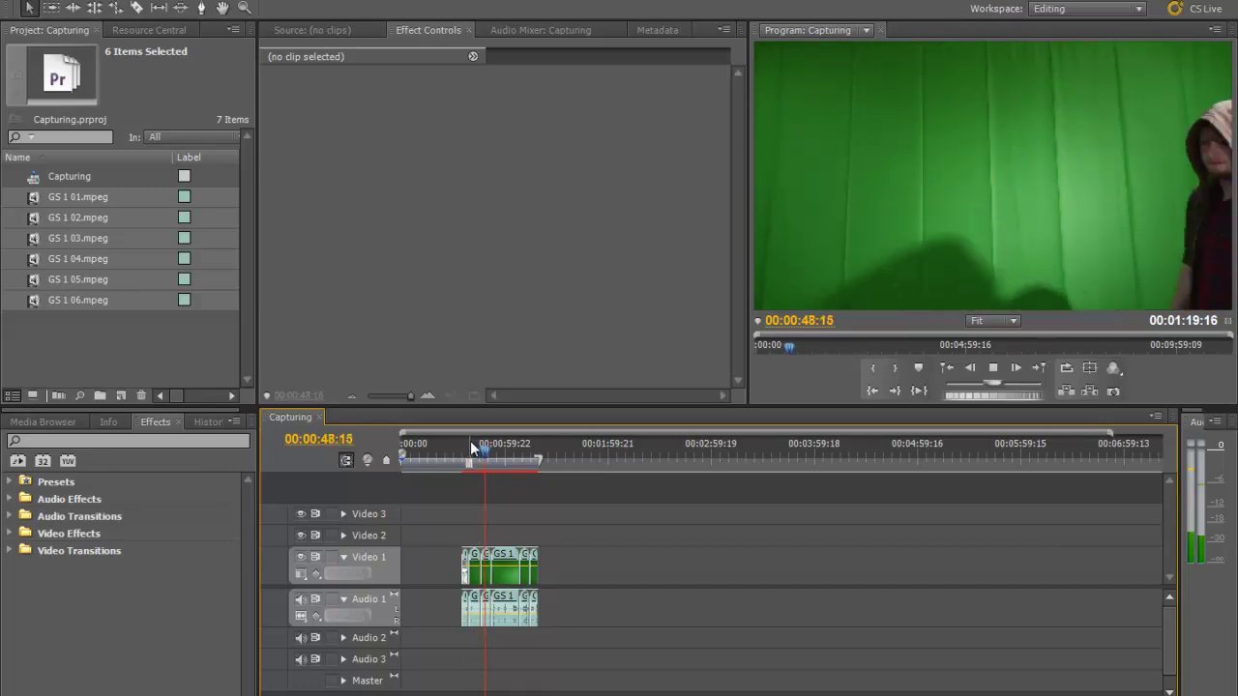
{"action": "key", "text": "space"}
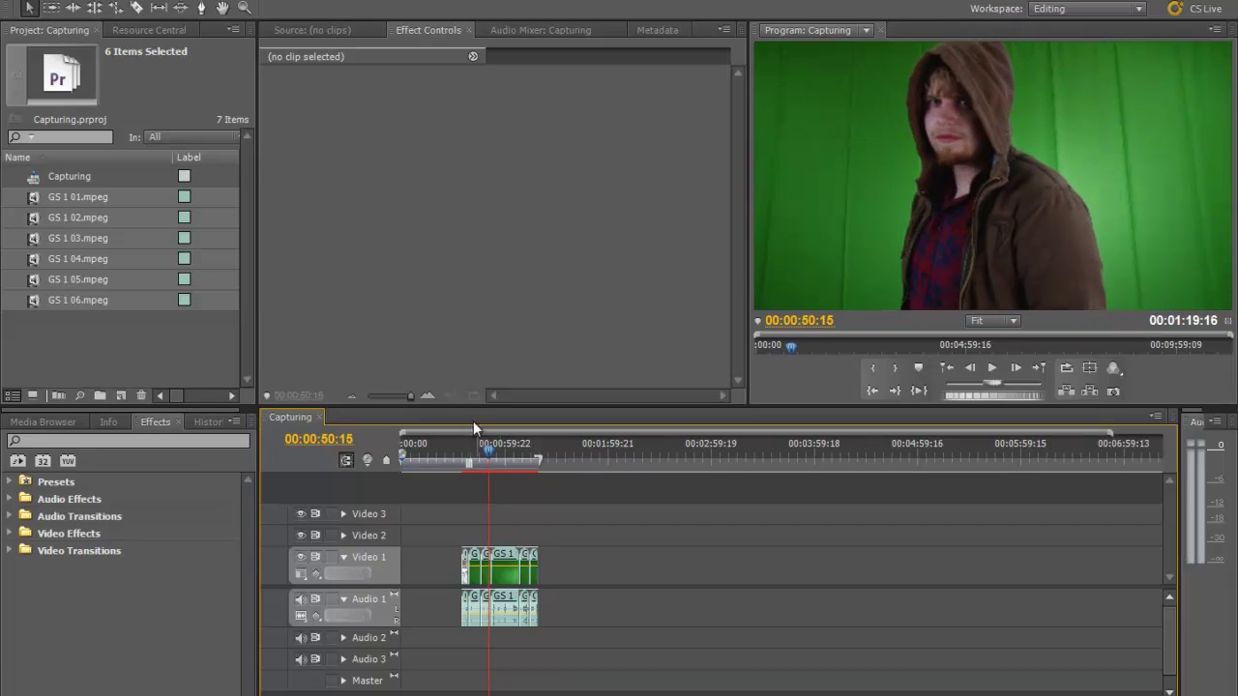